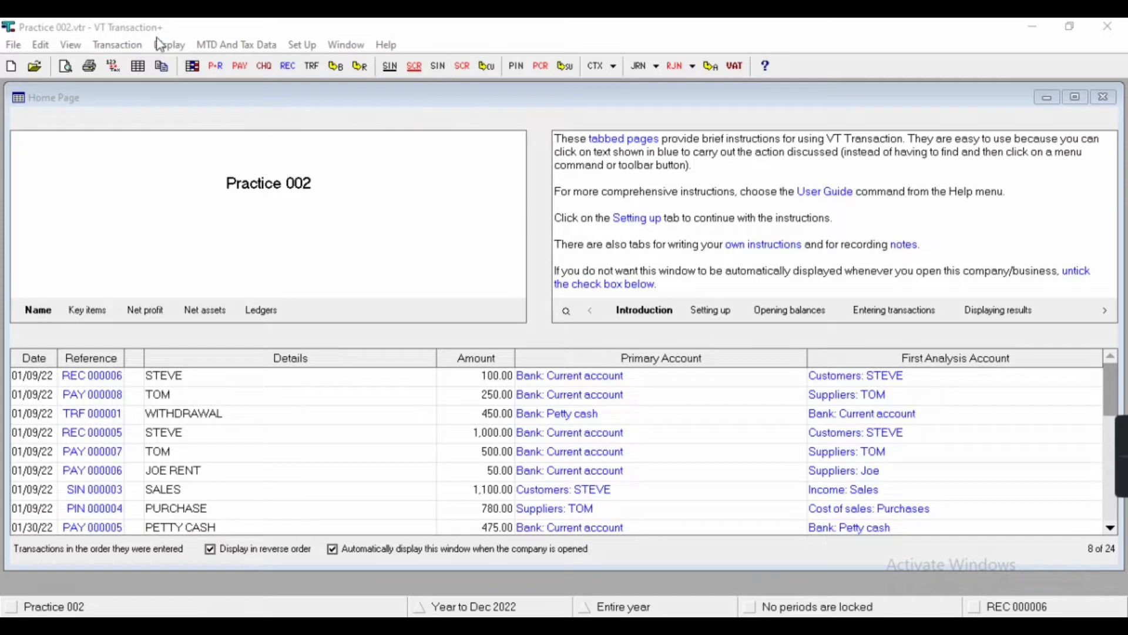
Step: Open the journal import window, then close it without importing
left_click(132, 45)
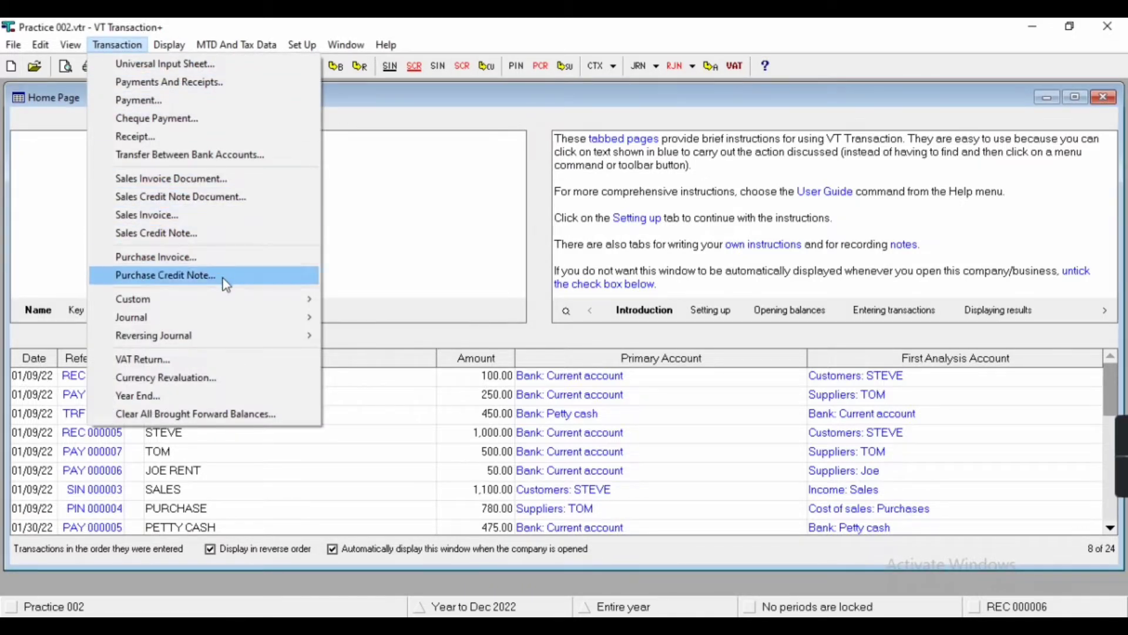
mouse_move(271, 319)
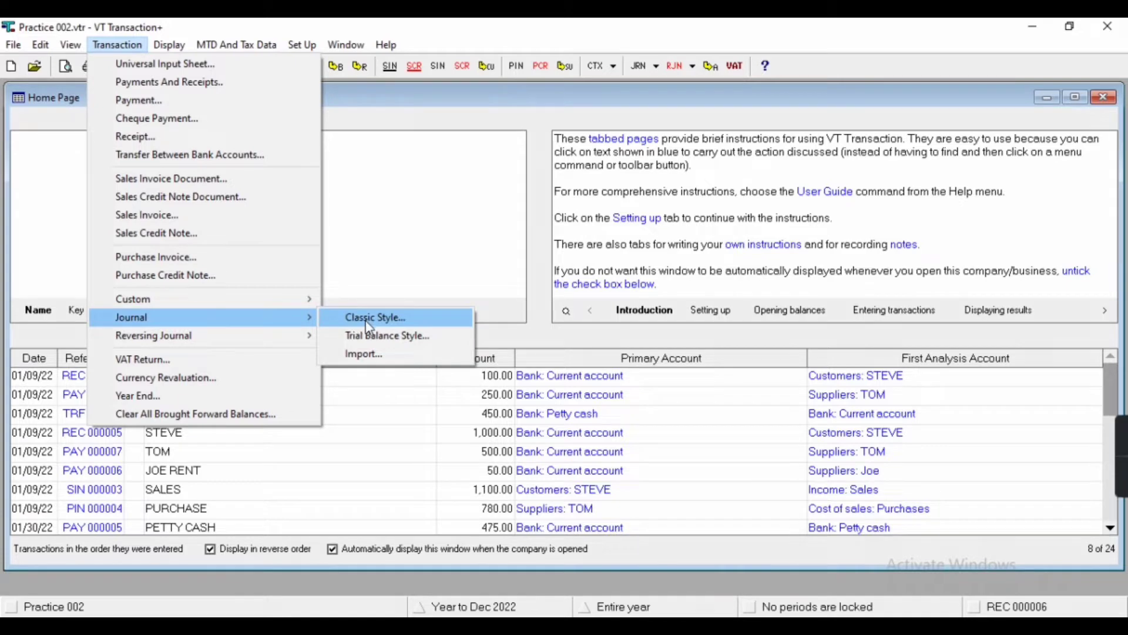
left_click(365, 351)
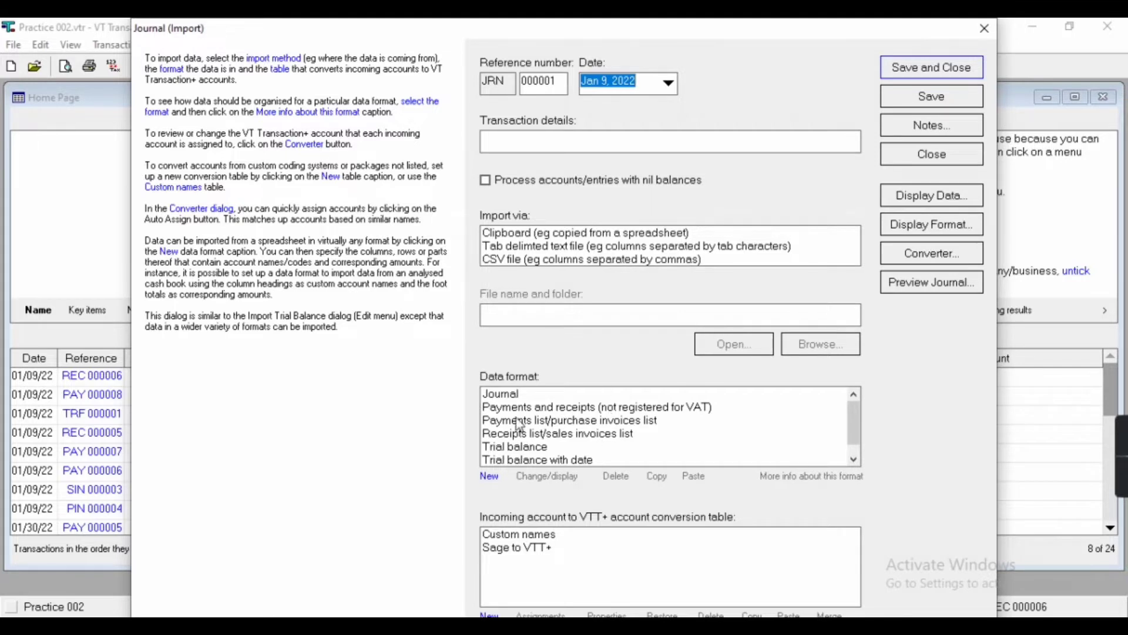
left_click(987, 31)
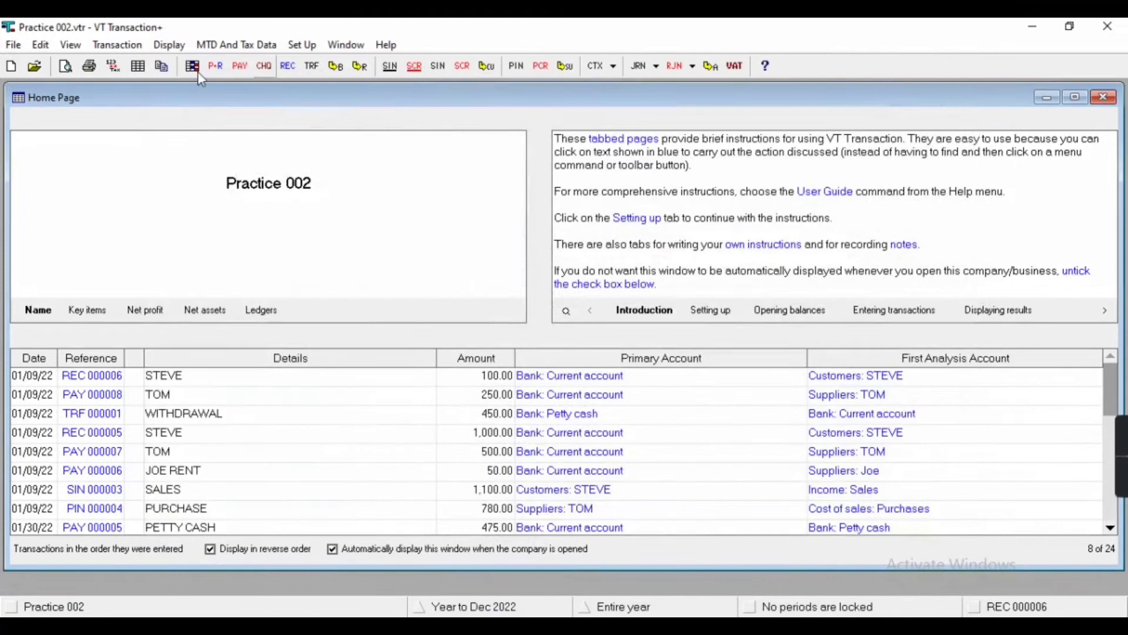
Step: Start a new classic-style journal and move to its transaction details
left_click(106, 47)
mouse_move(311, 317)
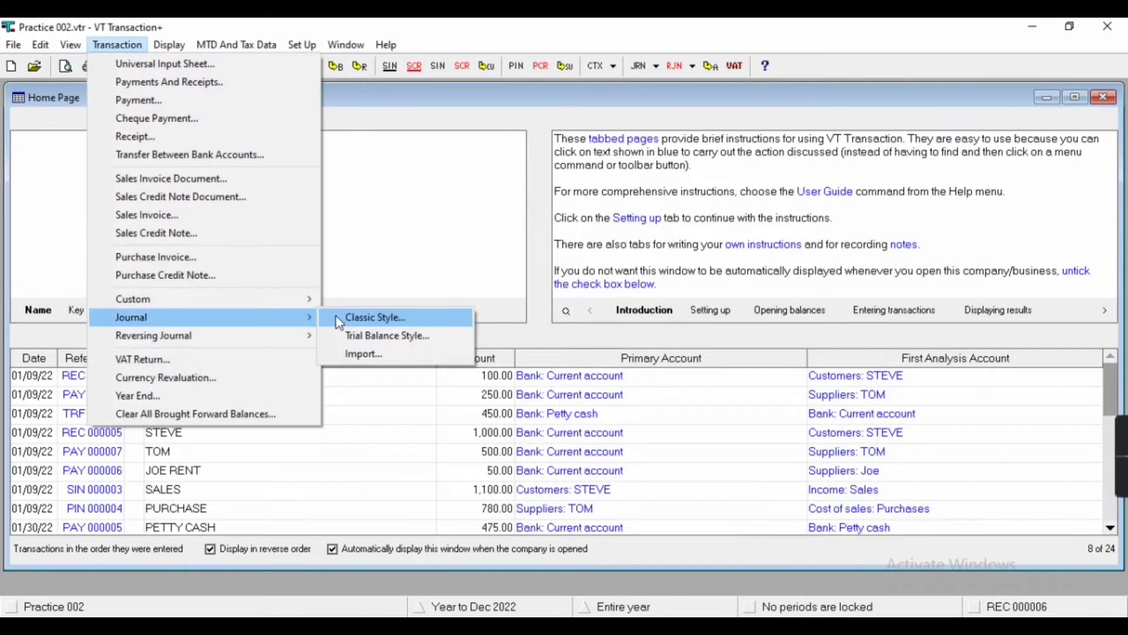
left_click(347, 323)
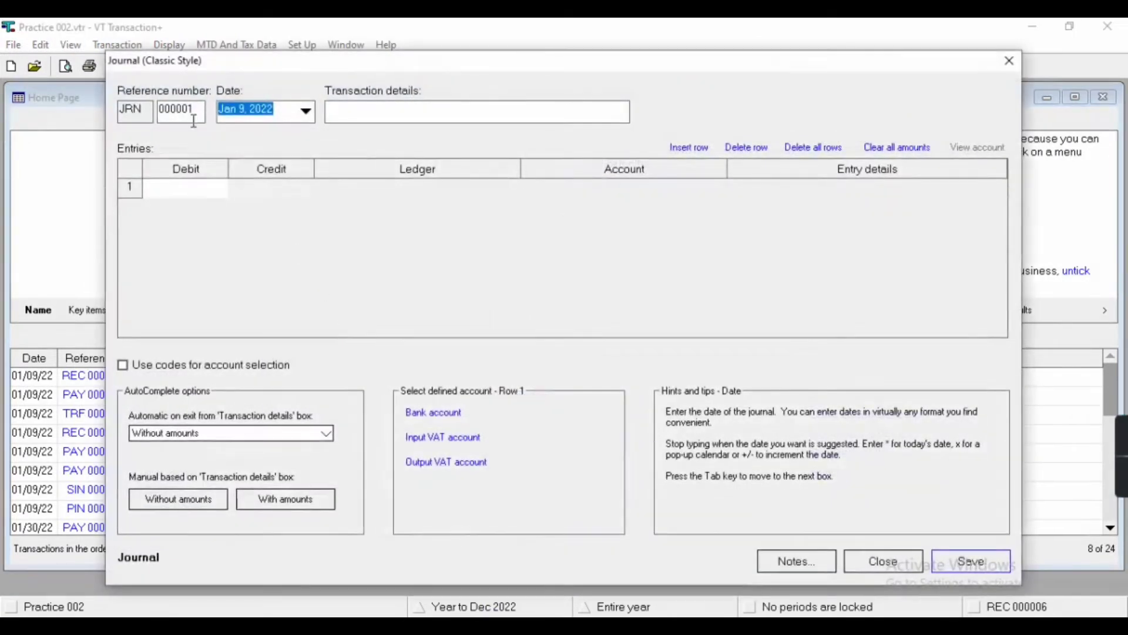
left_click(275, 110)
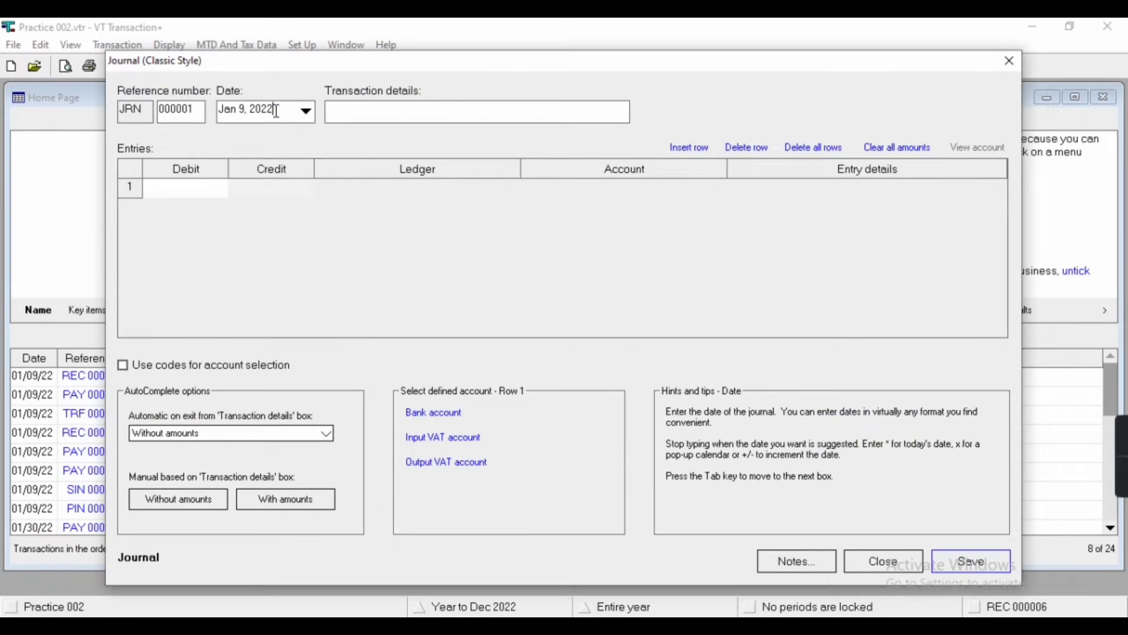
left_click(382, 112)
Step: Debit 150 on the first line to the Cost of sales ledger, Other account
left_click(185, 187)
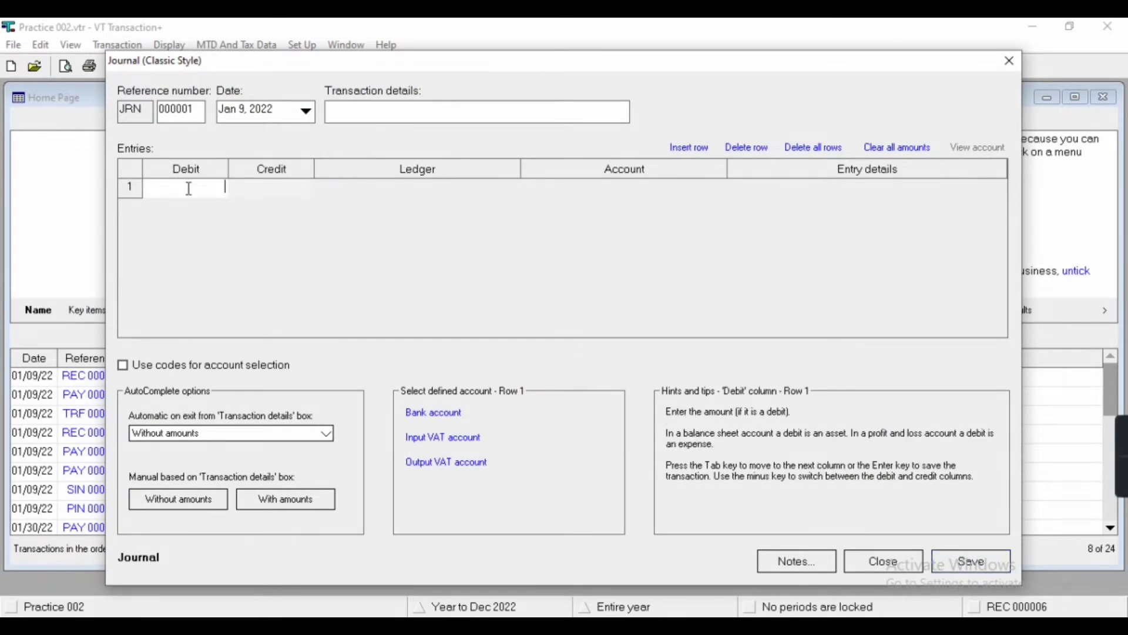
type("150")
key("Tab")
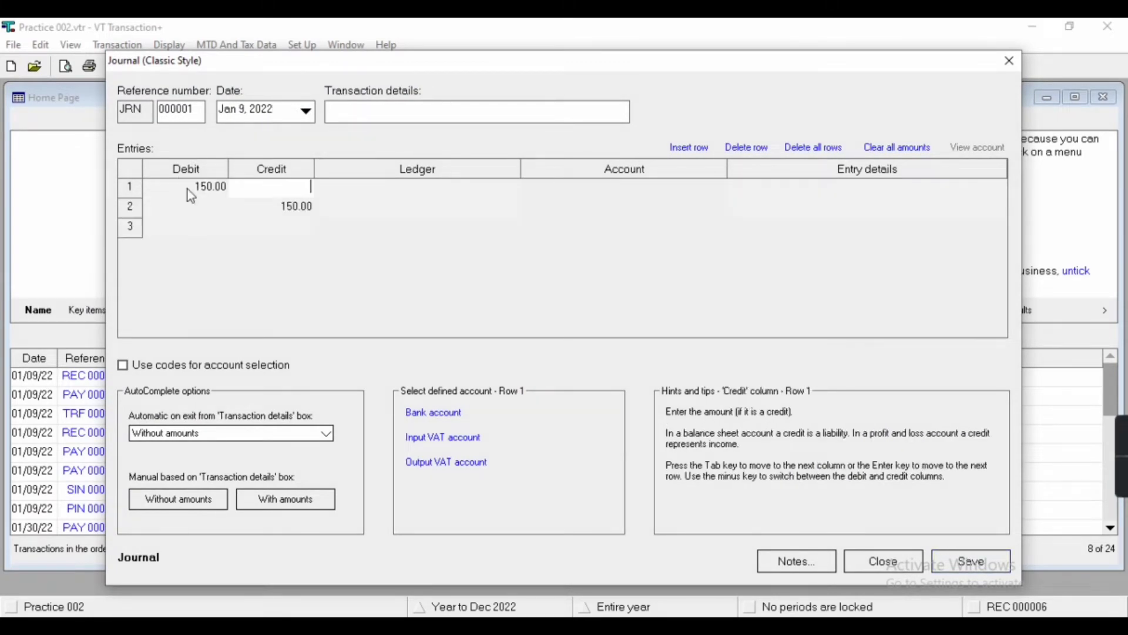
left_click(347, 194)
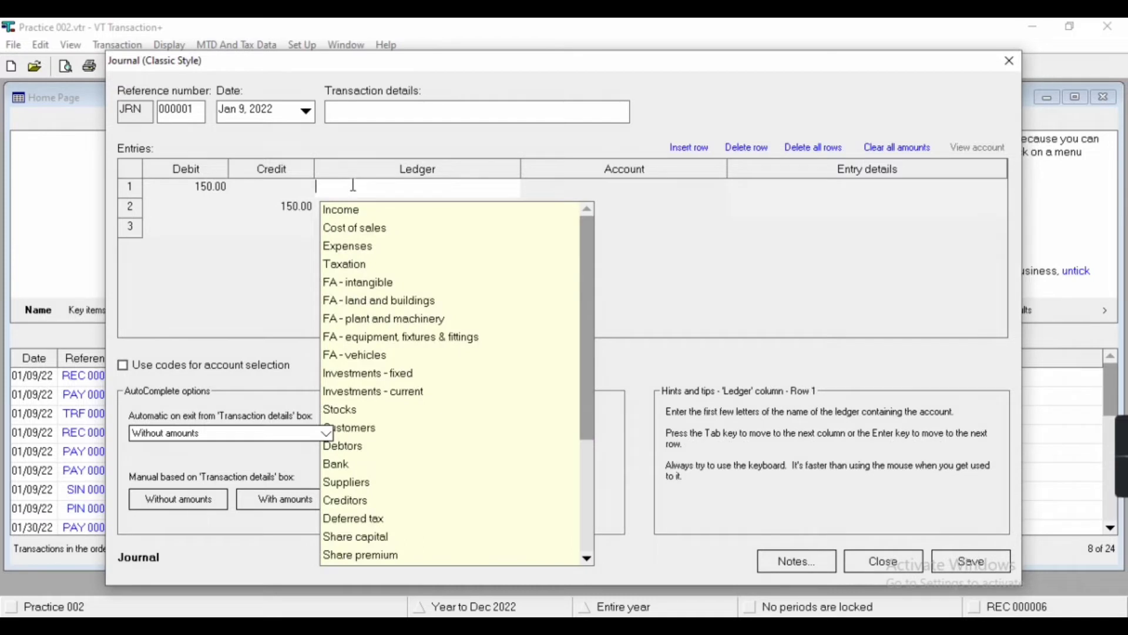
left_click(356, 233)
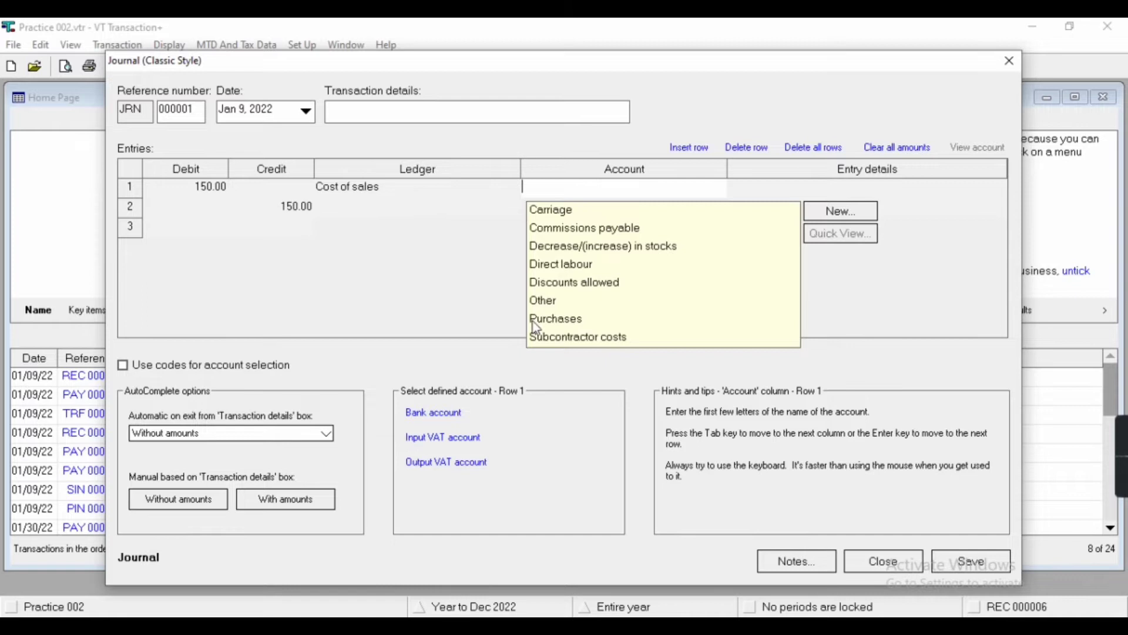
left_click(553, 302)
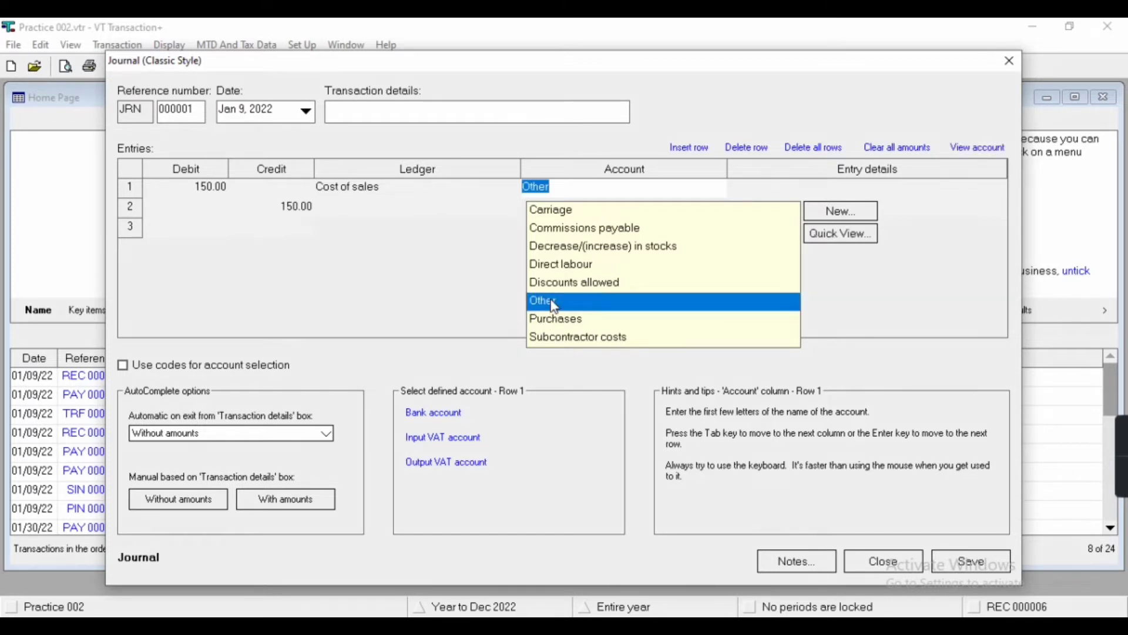
key("Return")
Step: Move to the second line's 150.00 credit and browse its ledger choices
key("Tab")
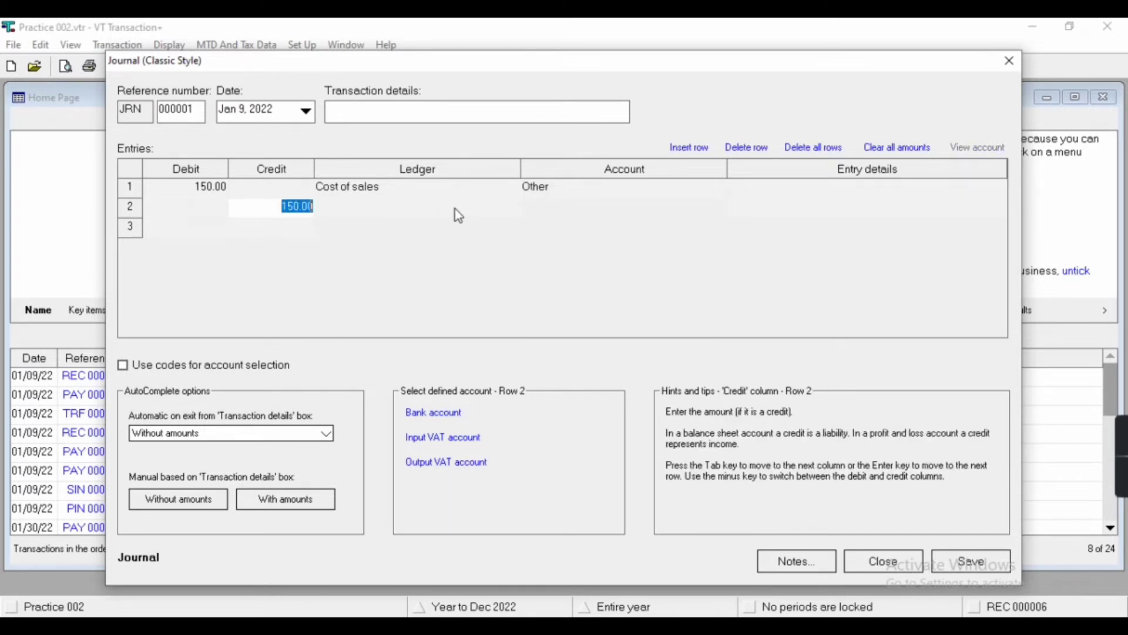
left_click(456, 206)
key("End")
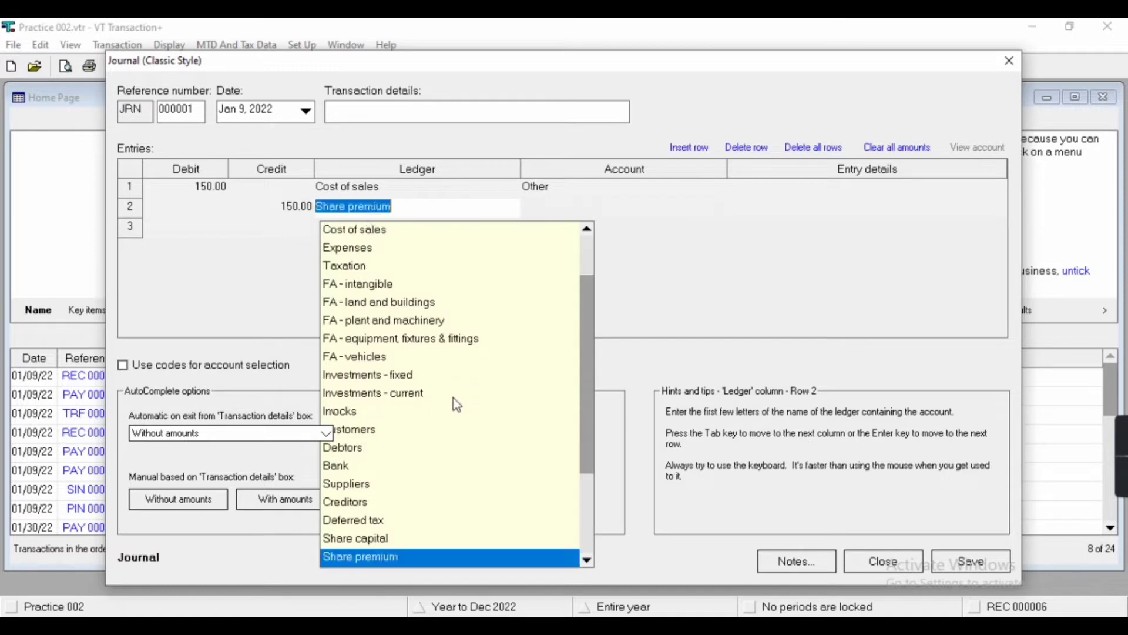
key("Down")
key("Down")
key("Home")
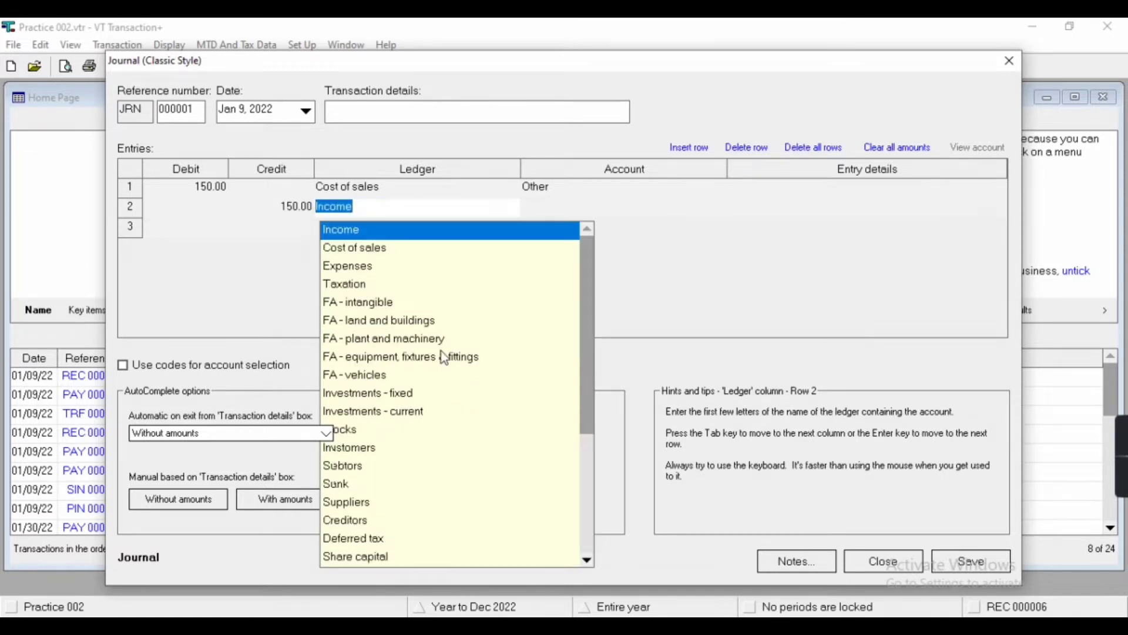
Step: Set the second line's ledger to Suppliers and create a new supplier account for the credit
left_click(353, 503)
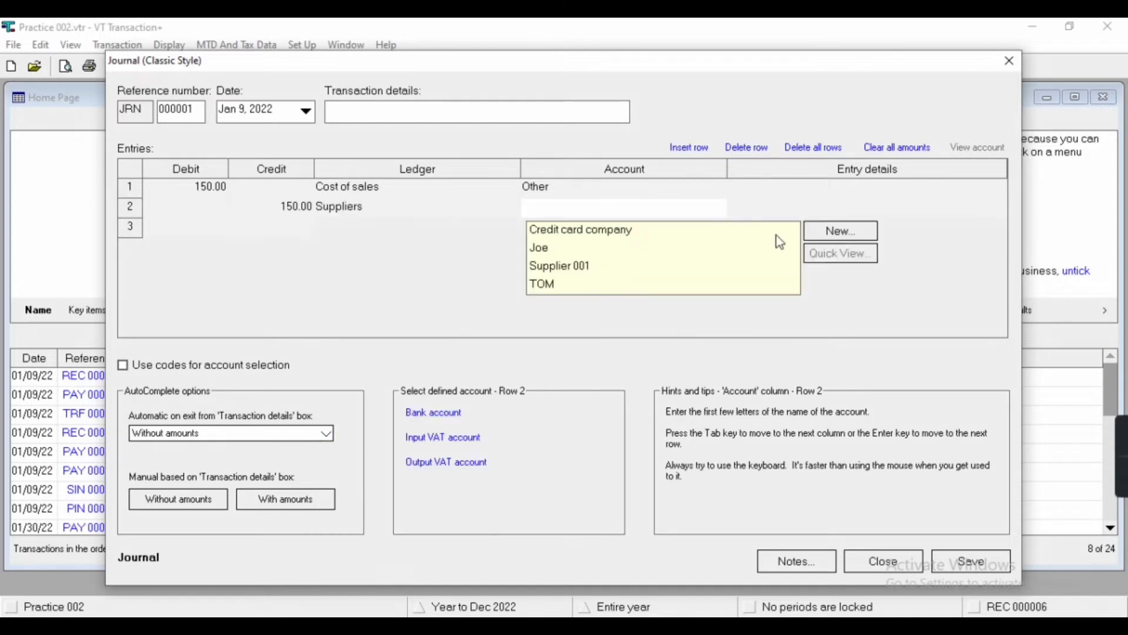
left_click(834, 238)
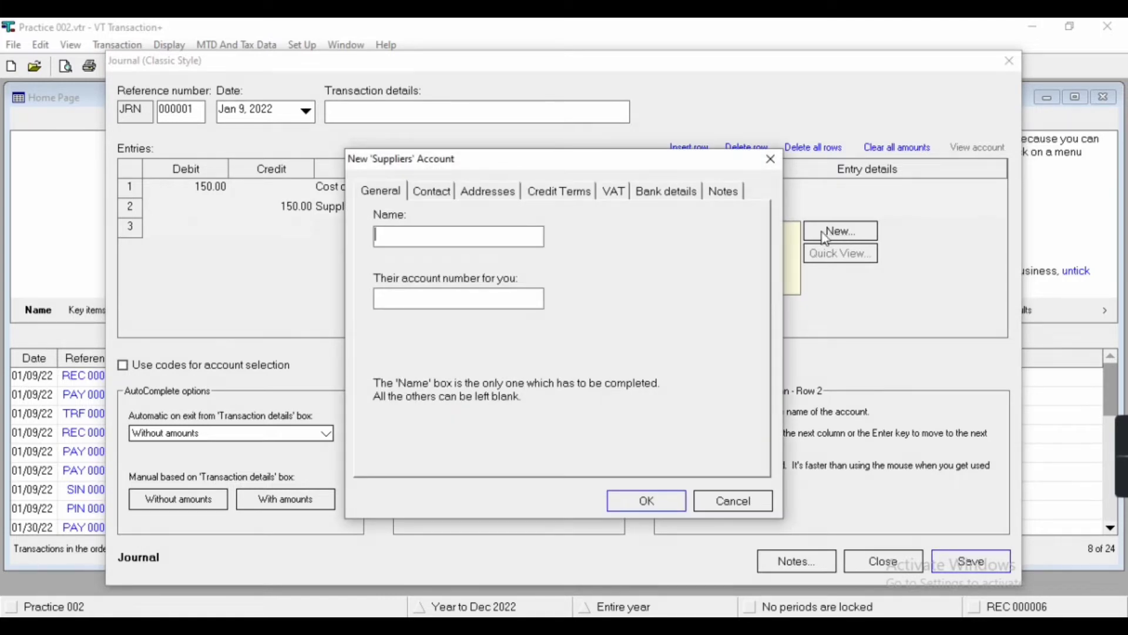
type("ra")
key("BackSpace")
type("Ray")
left_click(617, 500)
key("Tab")
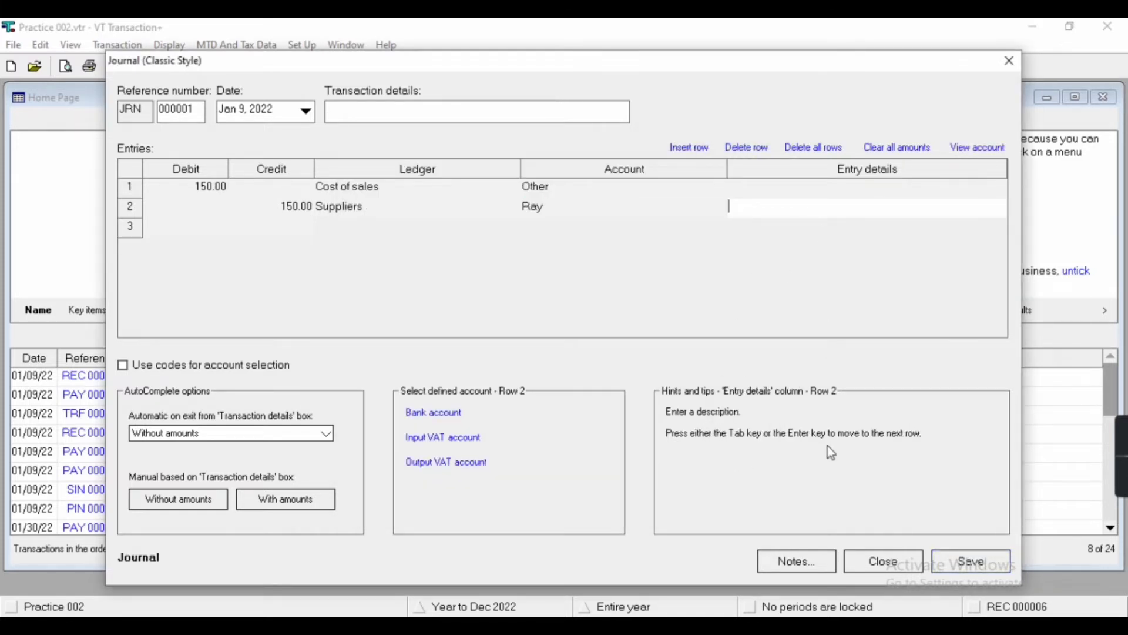
Step: Save the journal, then open JRN 000001 from the home list to check it
left_click(970, 563)
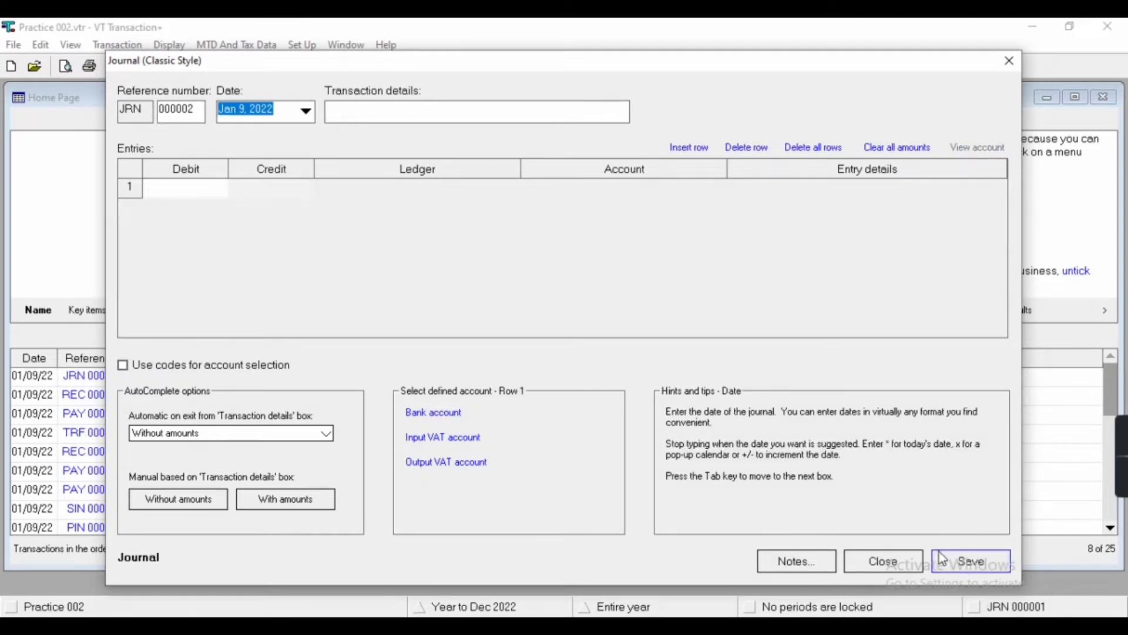
left_click(890, 564)
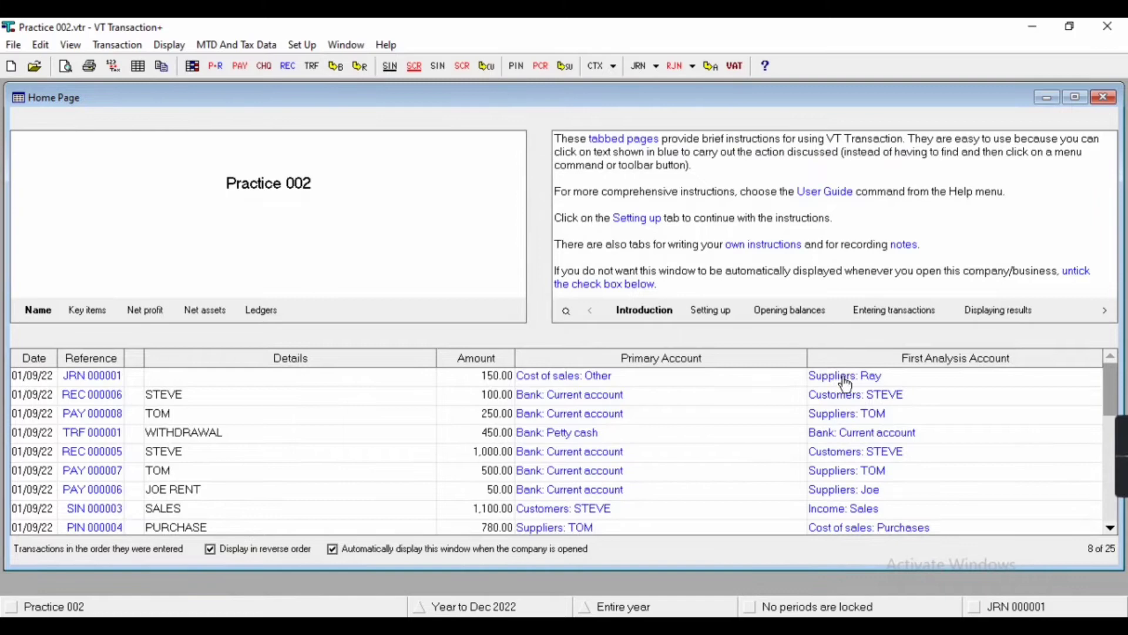
left_click(104, 377)
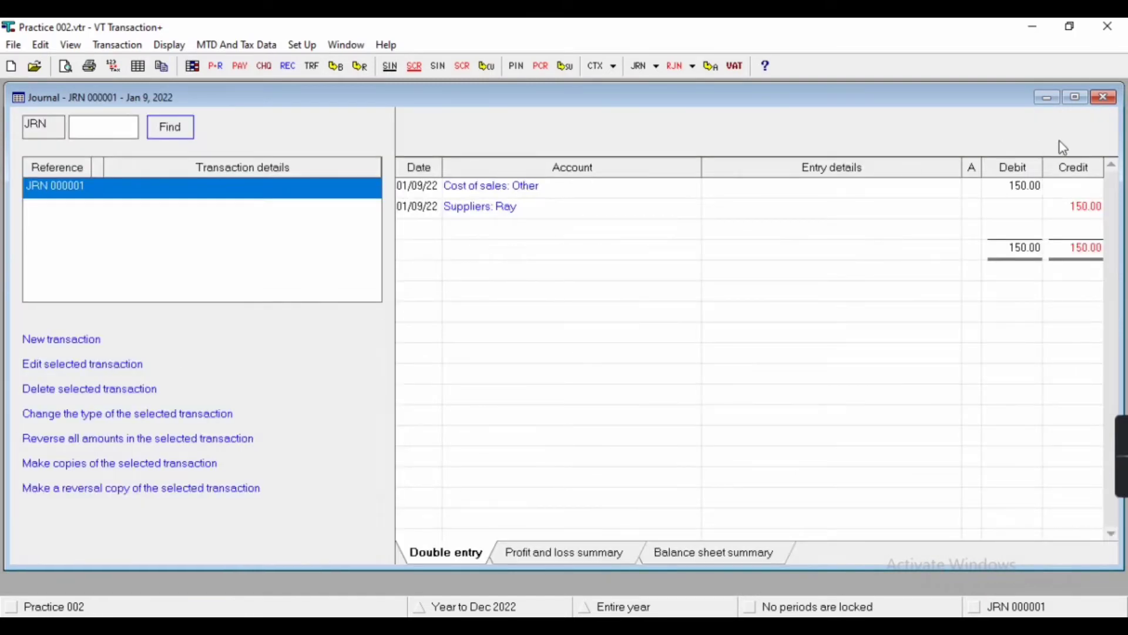
left_click(1108, 99)
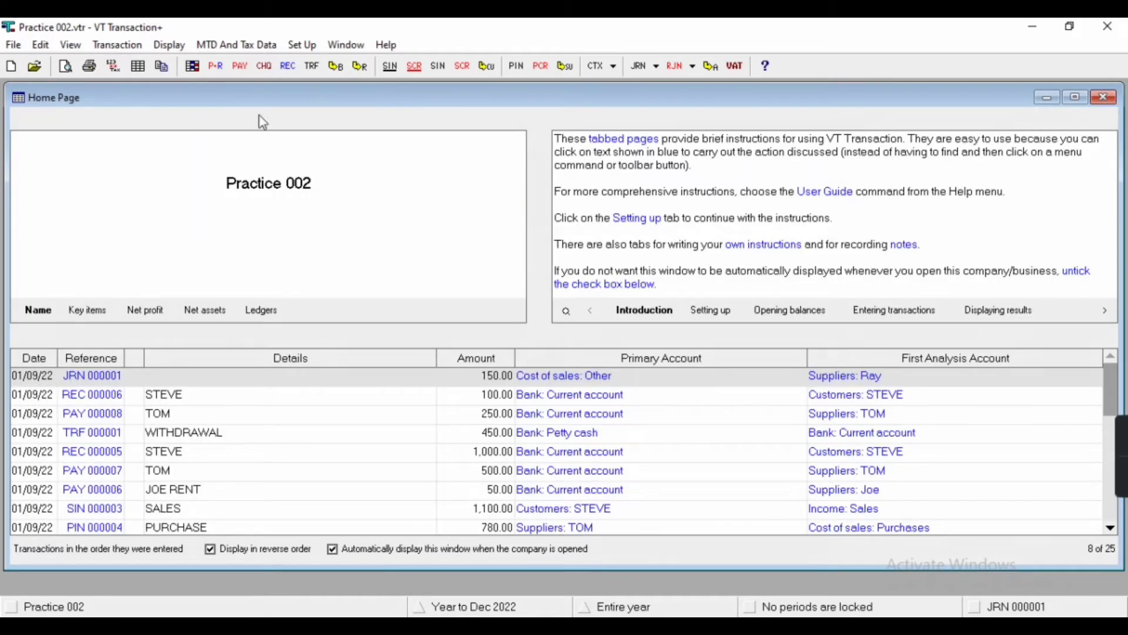
Step: Start a new trial-balance-style journal and dismiss the tips box
left_click(118, 46)
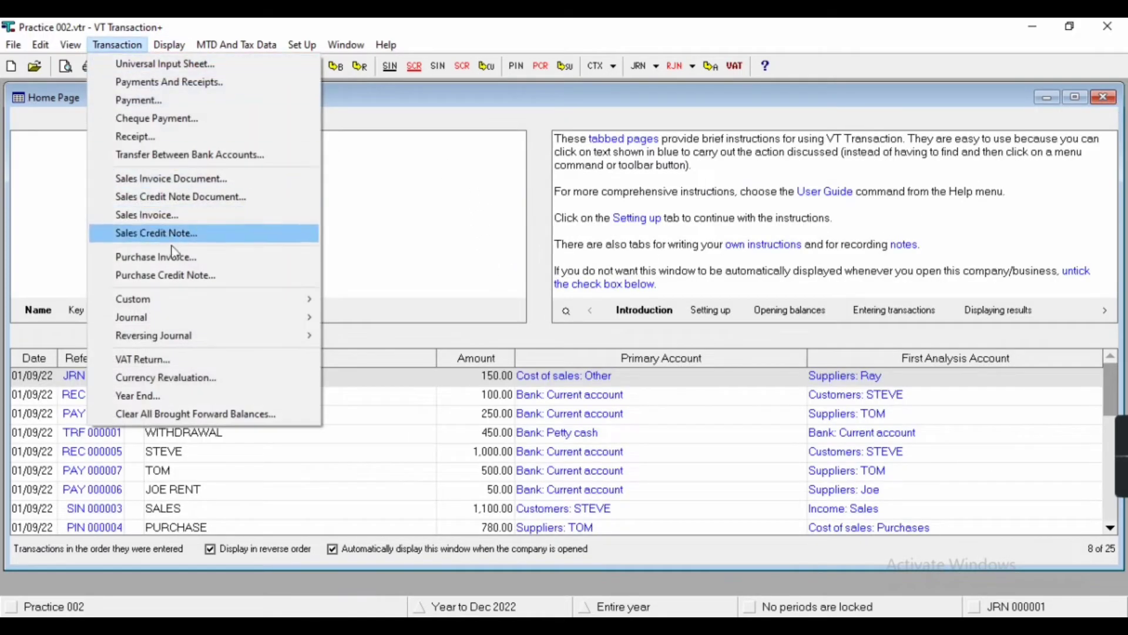
mouse_move(284, 318)
left_click(426, 333)
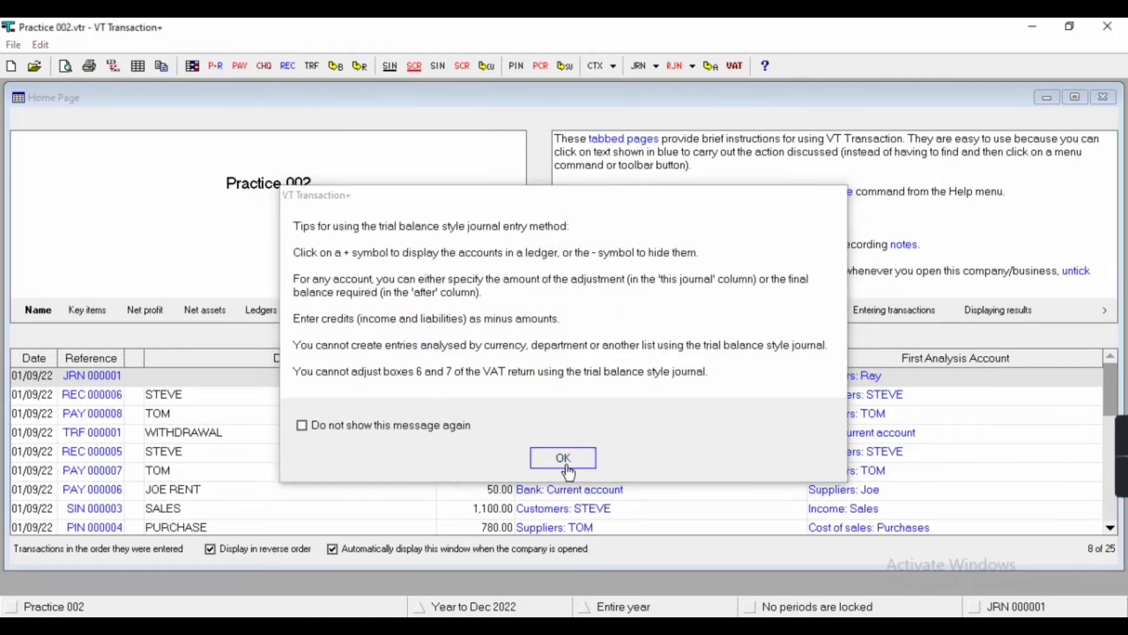
left_click(565, 459)
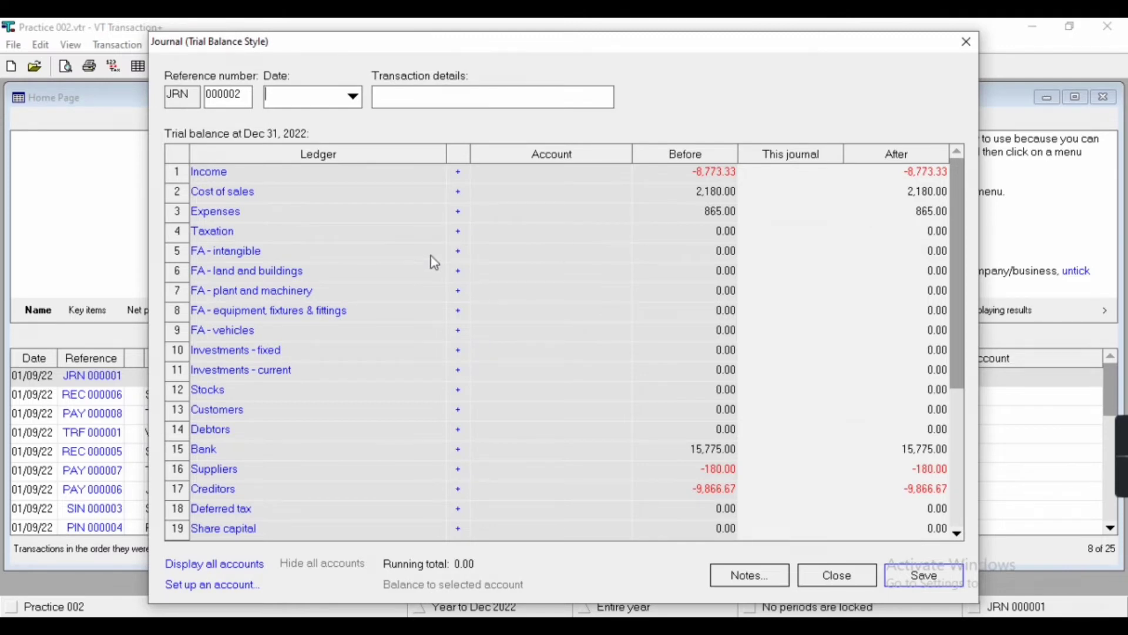
Step: Dismiss the missing-date warning and set the journal date to 01/01/2022
left_click(465, 180)
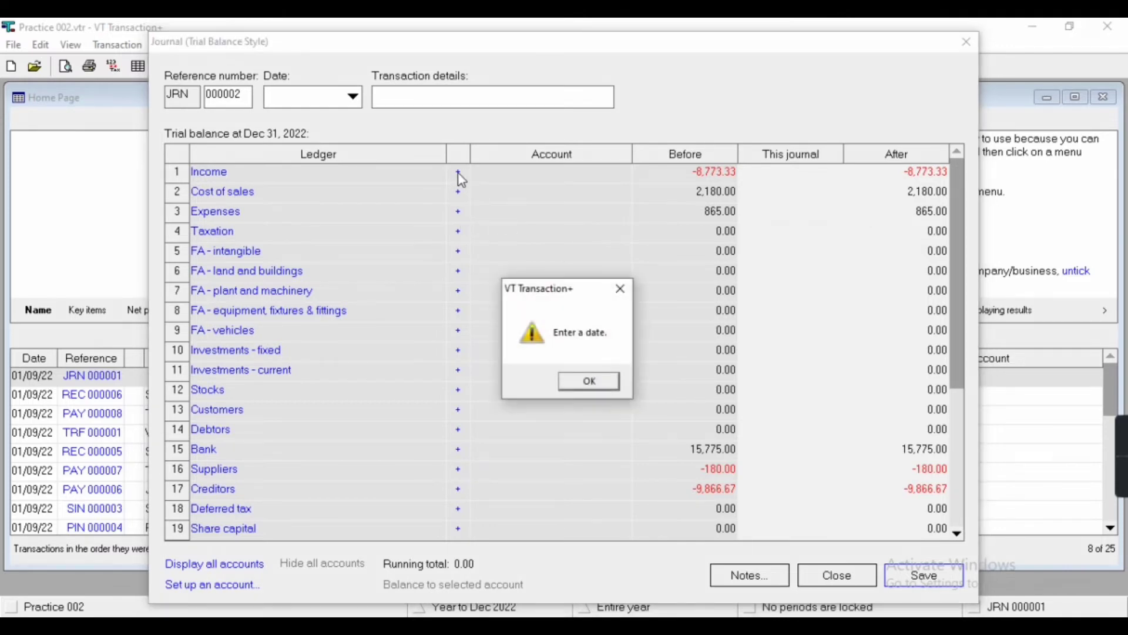
left_click(584, 380)
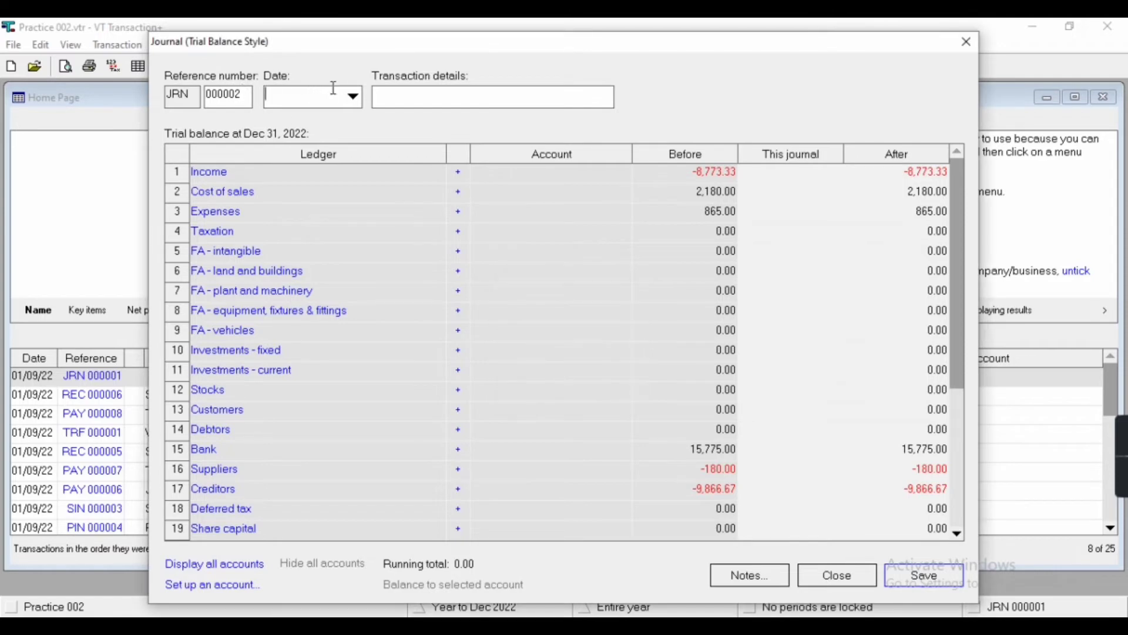
type("01/0")
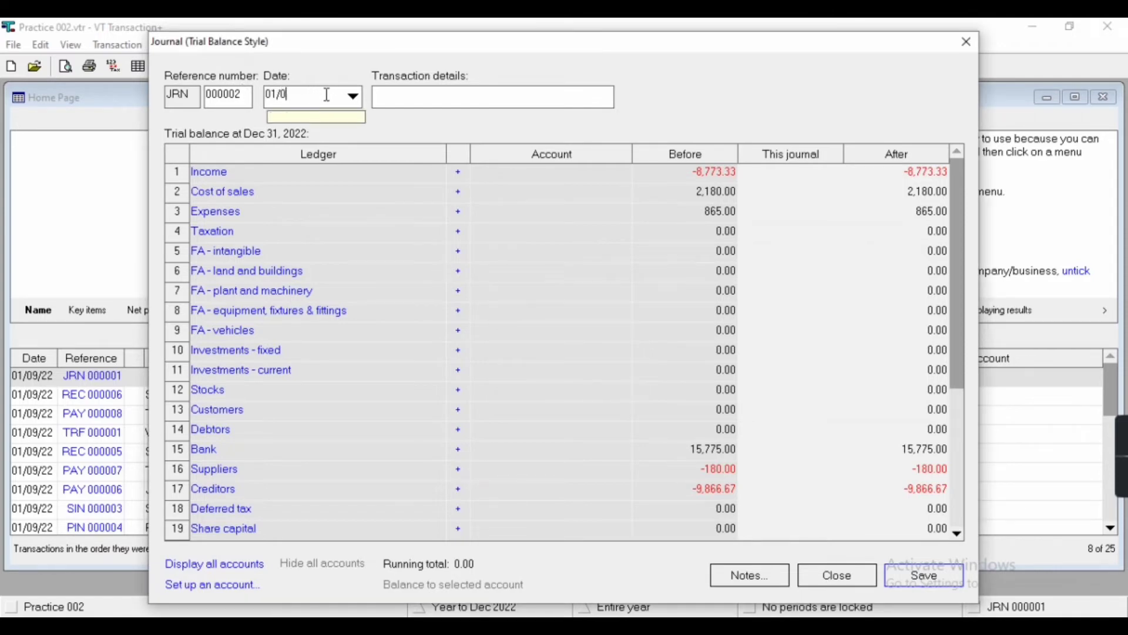
type("1/2022")
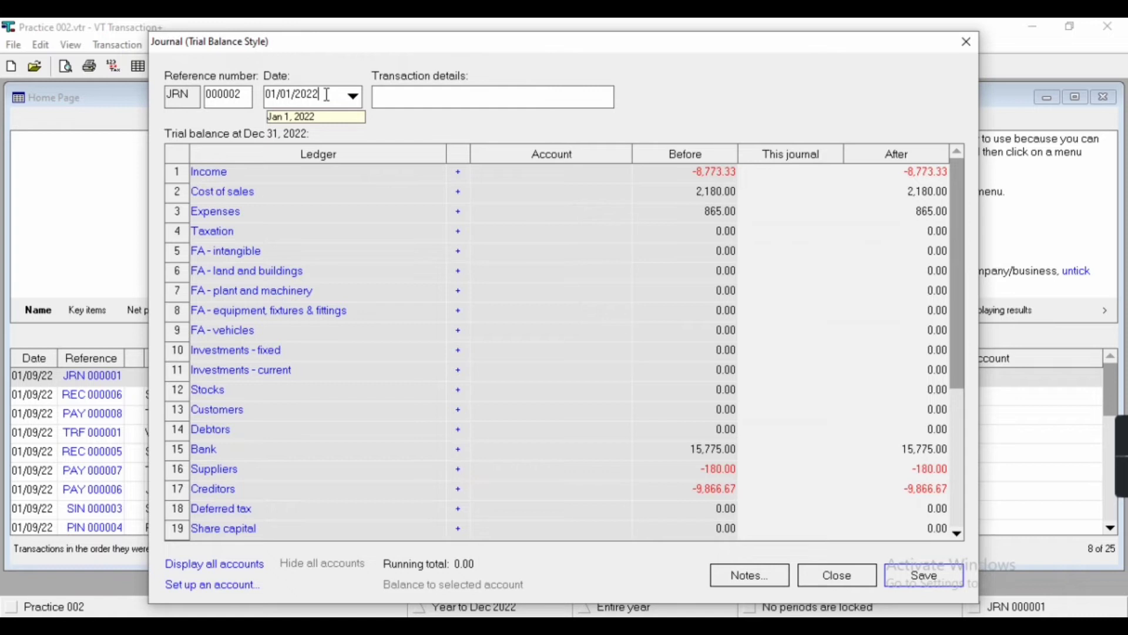
key("Tab")
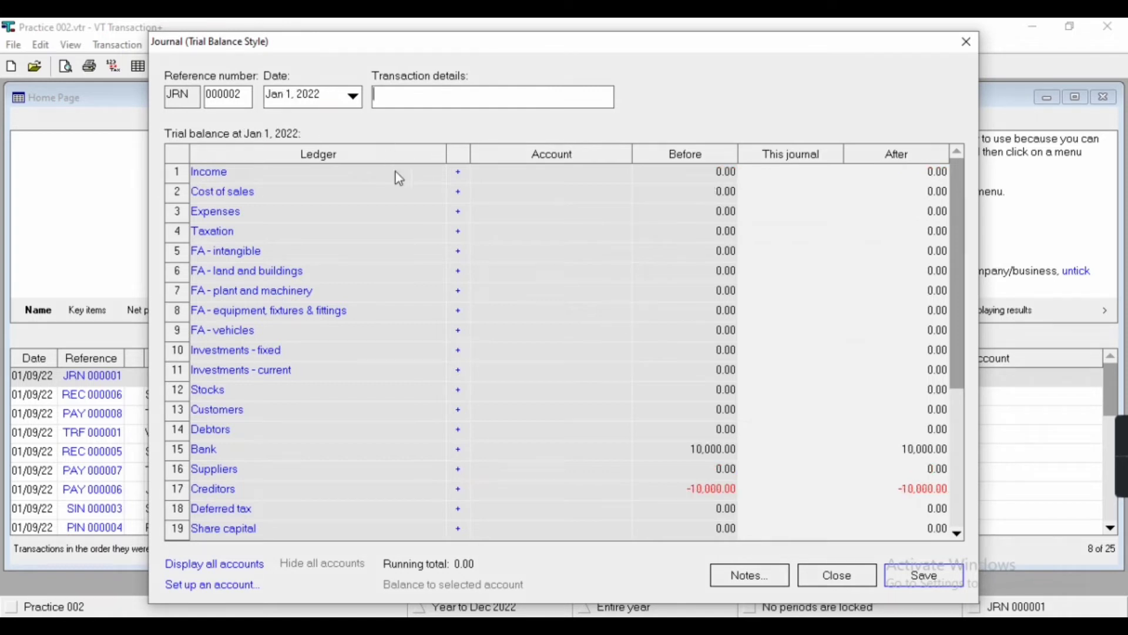
Step: Expand Income and Cost of sales, then set up a Wages account under Cost of sales
left_click(460, 173)
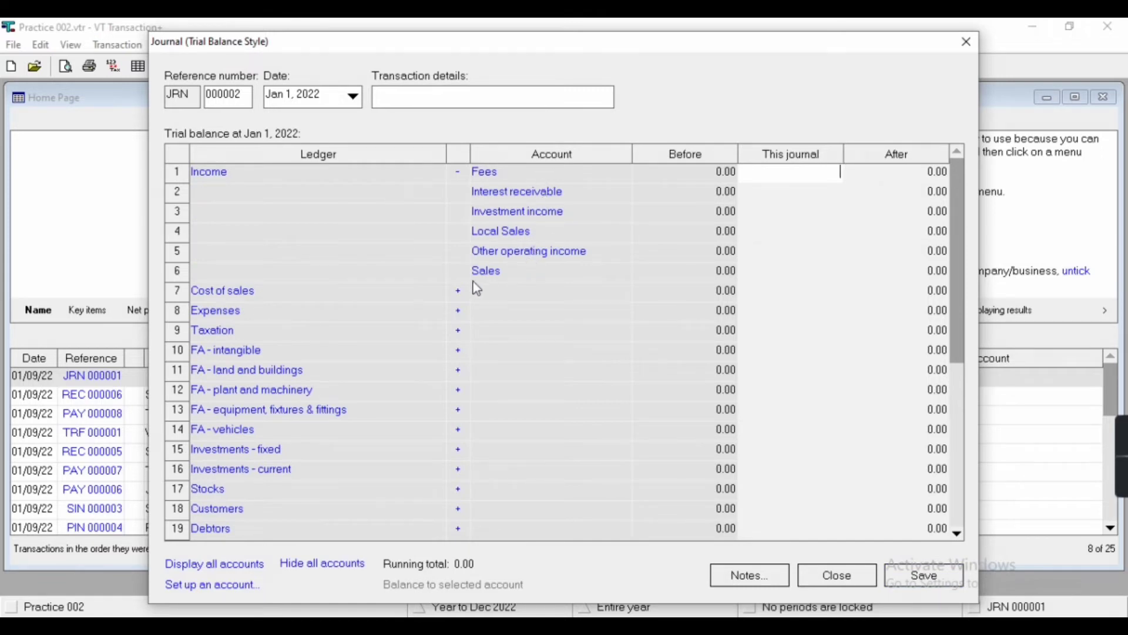
left_click(461, 292)
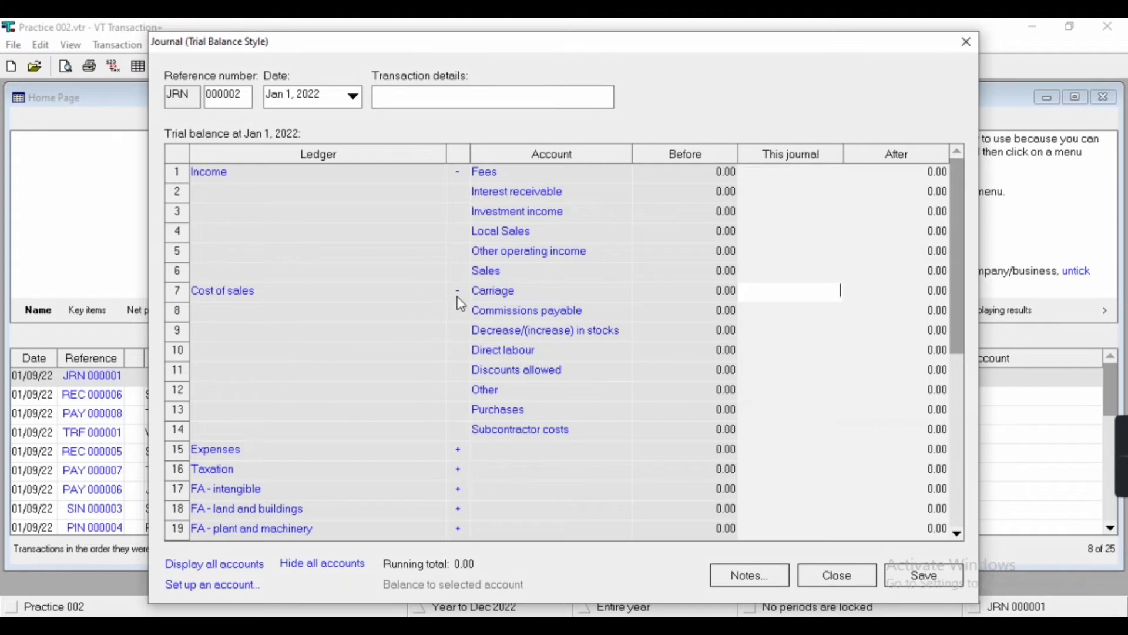
left_click(233, 586)
double_click(409, 232)
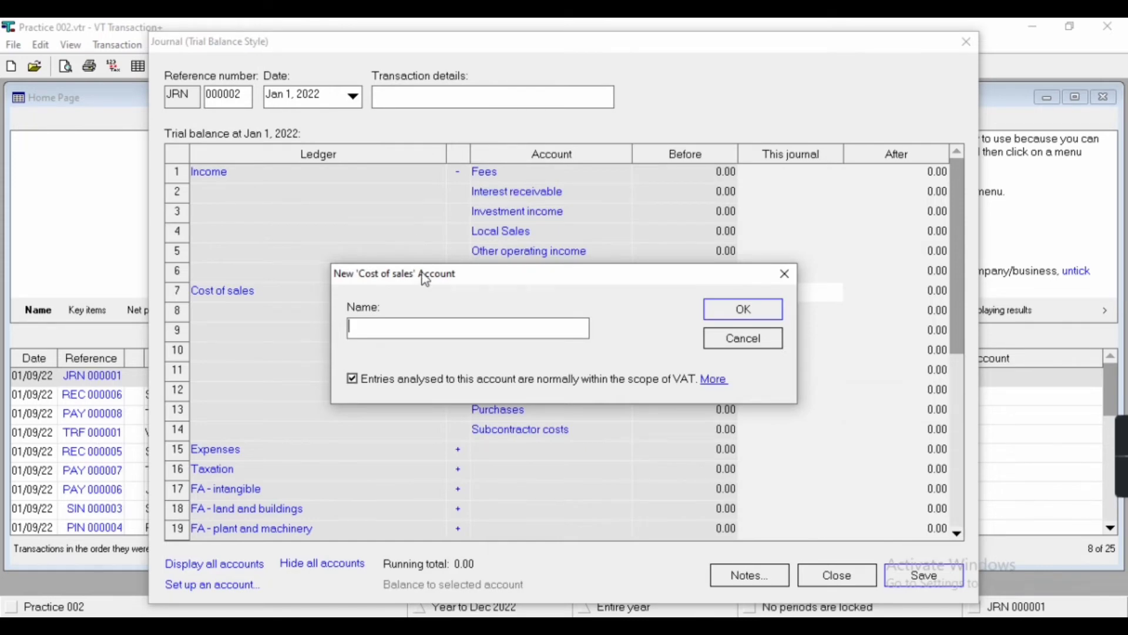
left_click_drag(423, 274, 428, 346)
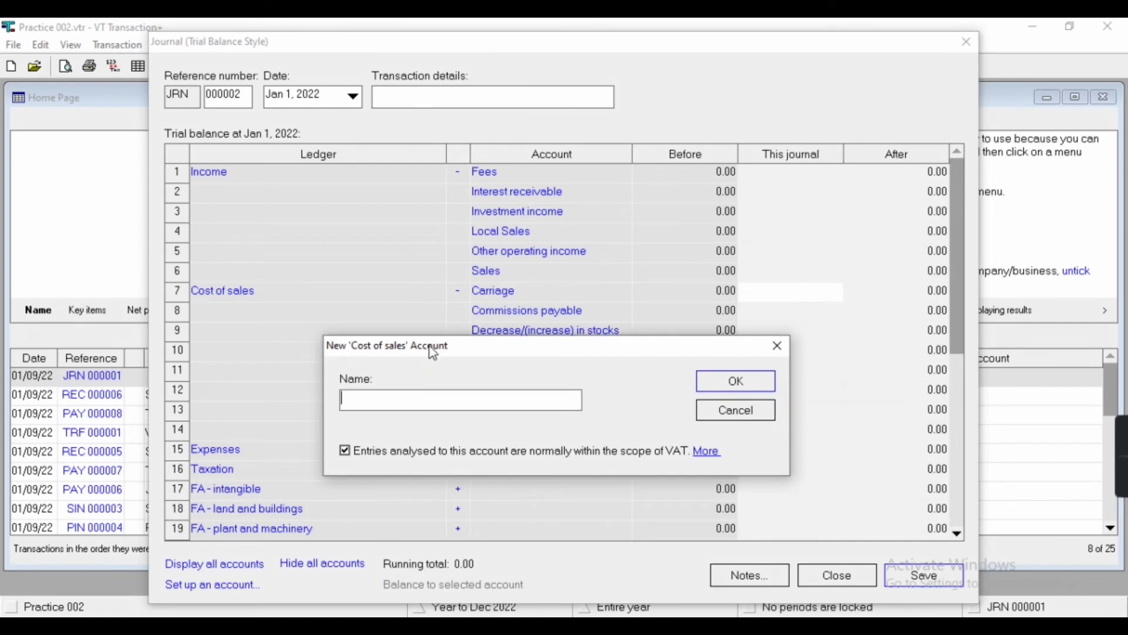
type("Wages")
left_click(743, 386)
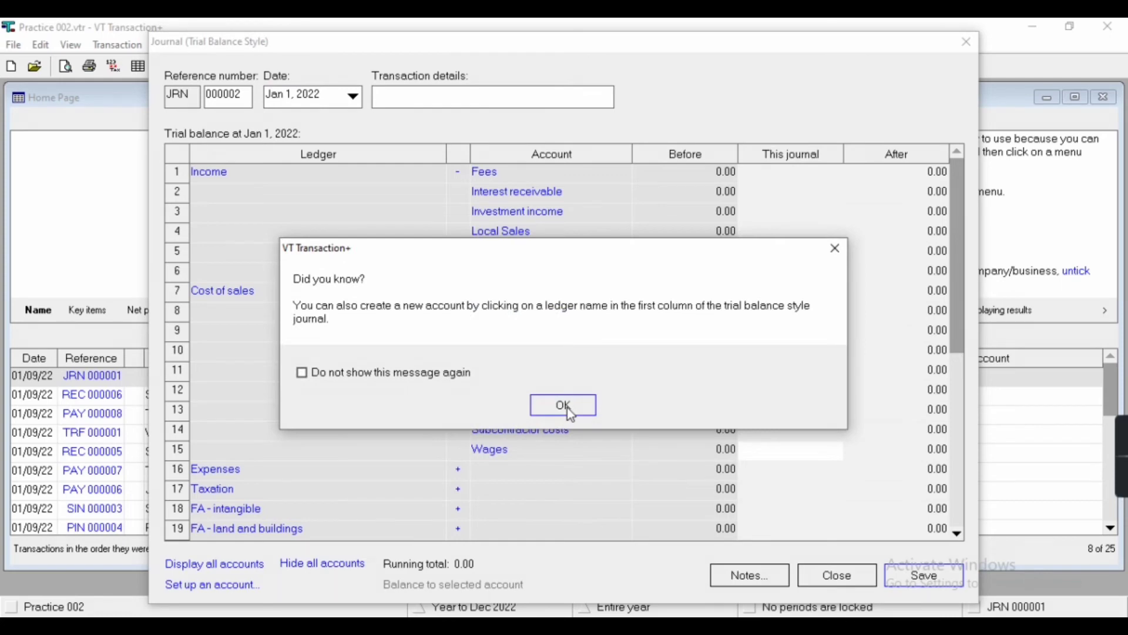
left_click(565, 407)
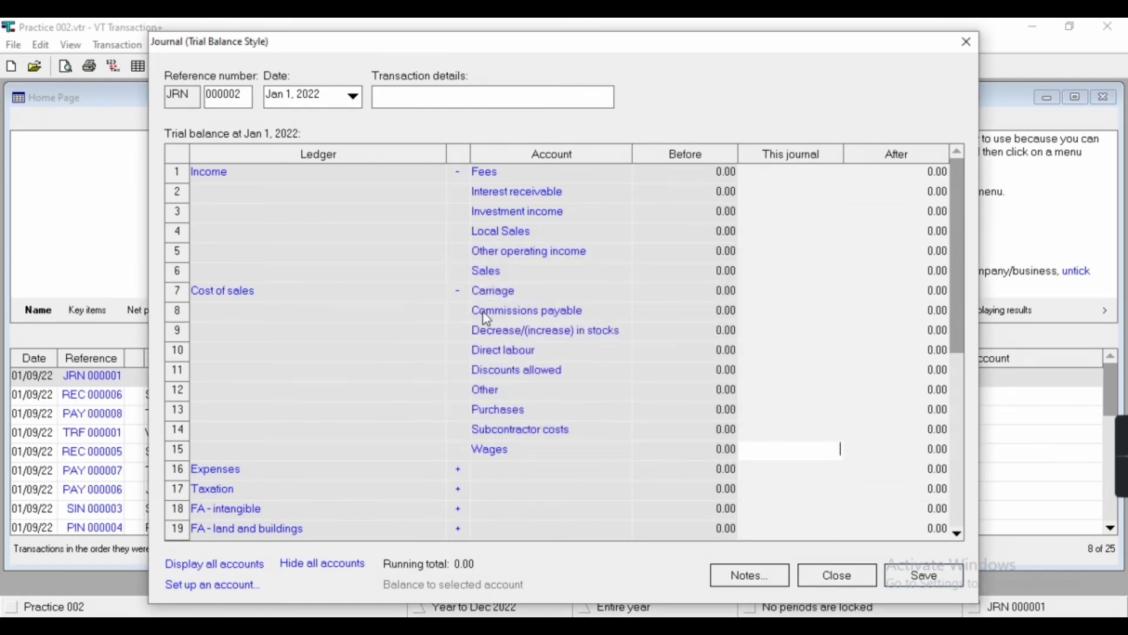
left_click(514, 440)
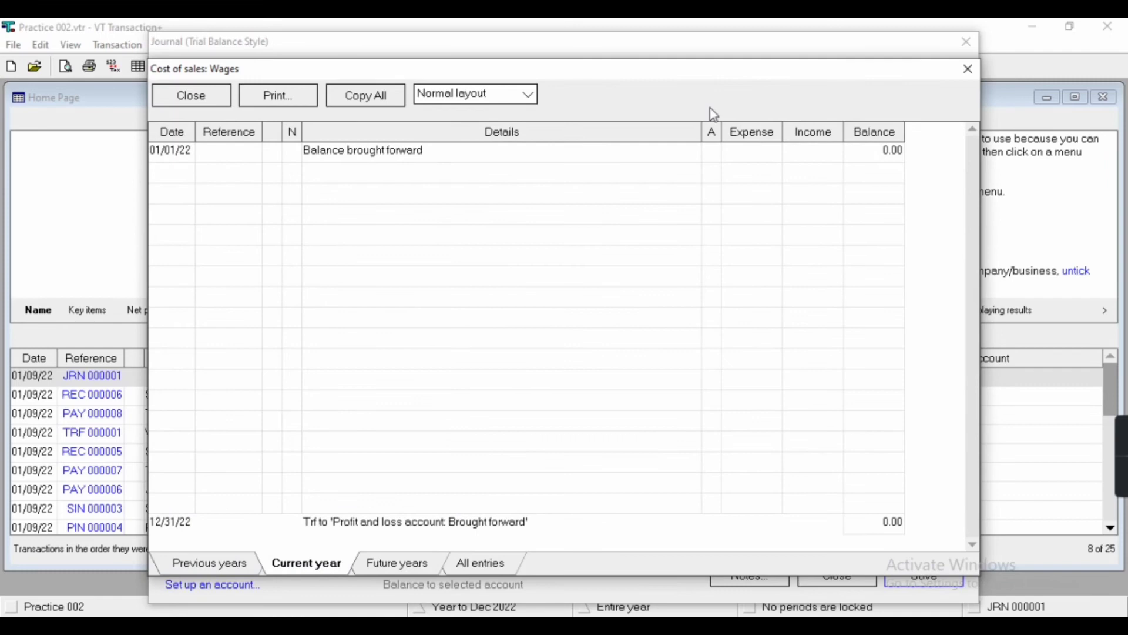
left_click(969, 69)
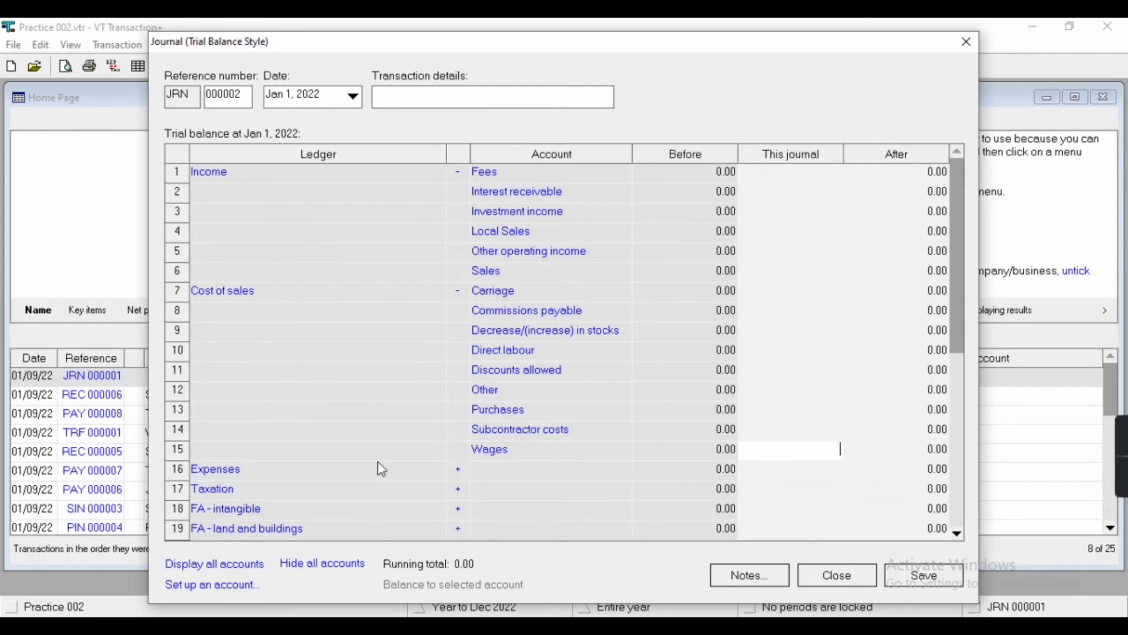
left_click(248, 597)
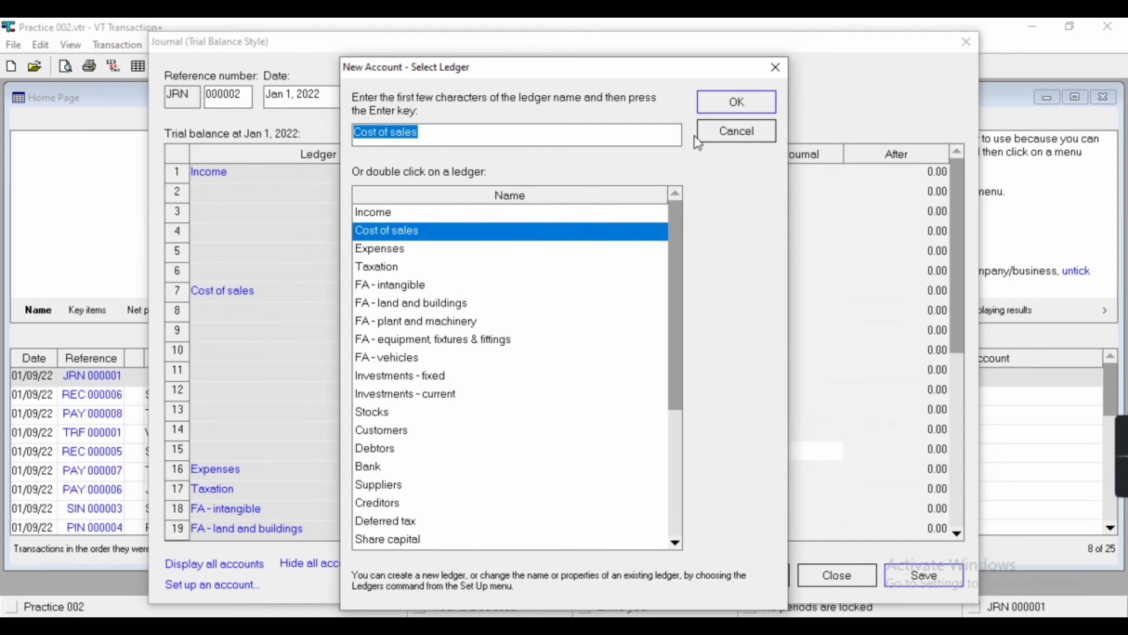
left_click(720, 104)
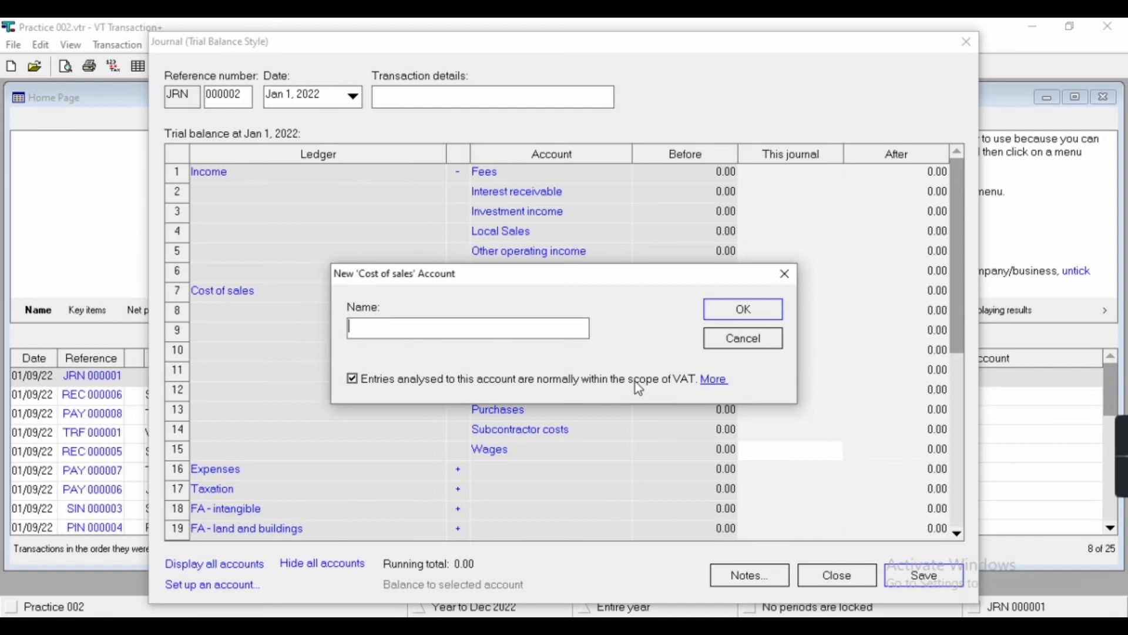
left_click(355, 383)
left_click(746, 338)
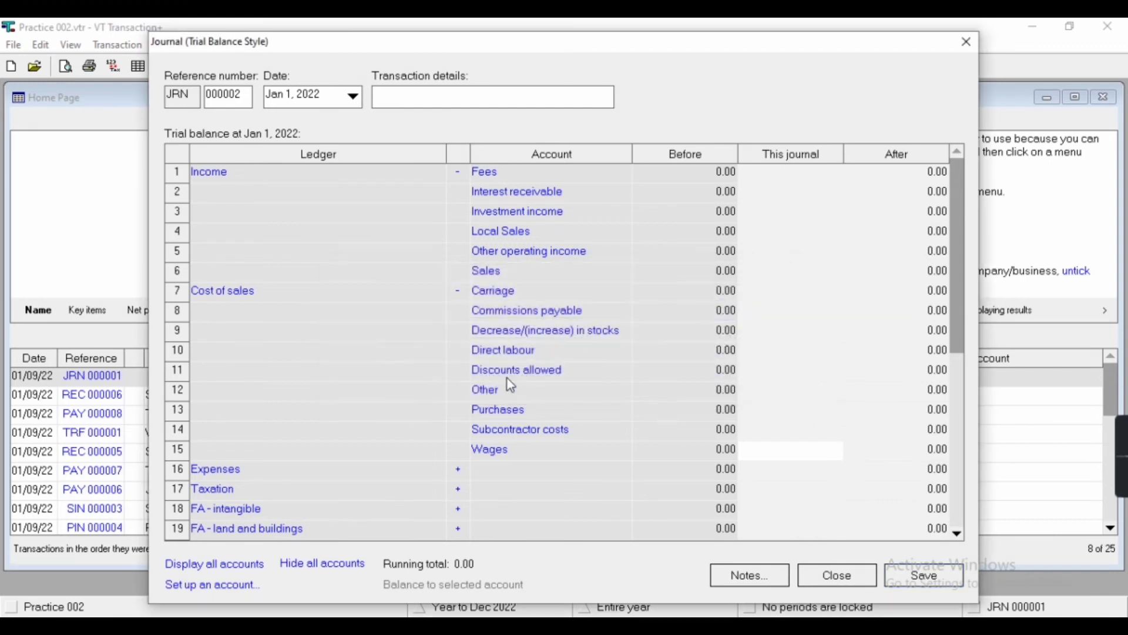
Step: Browse the trial balance, expanding Expenses, then close the journal without saving
scroll(640, 330, "down", 5)
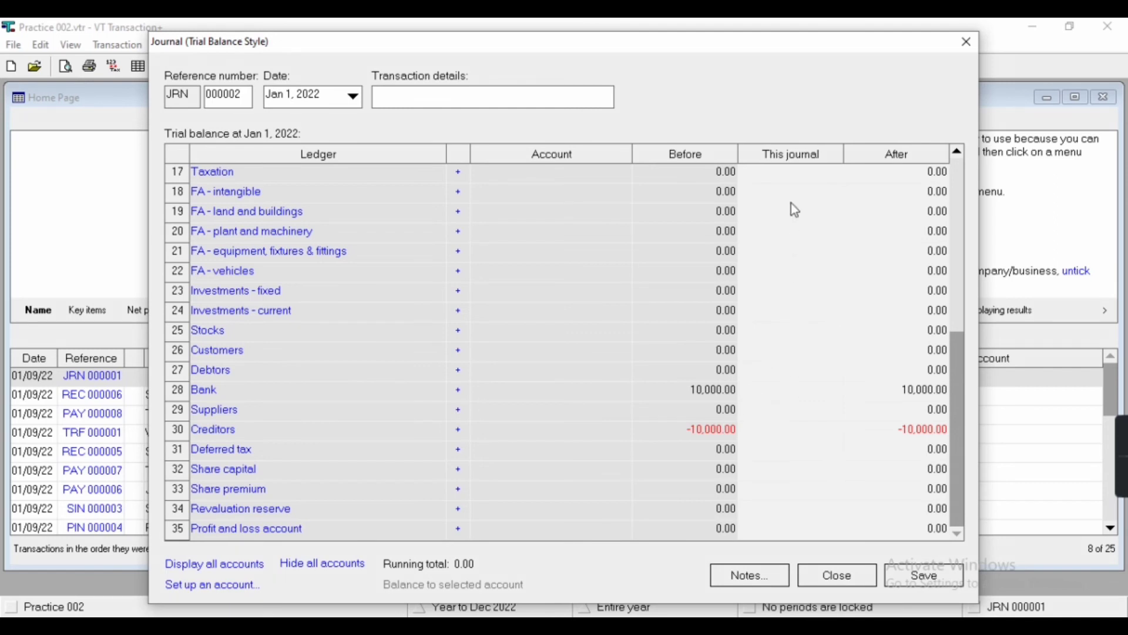
scroll(784, 339, "up", 5)
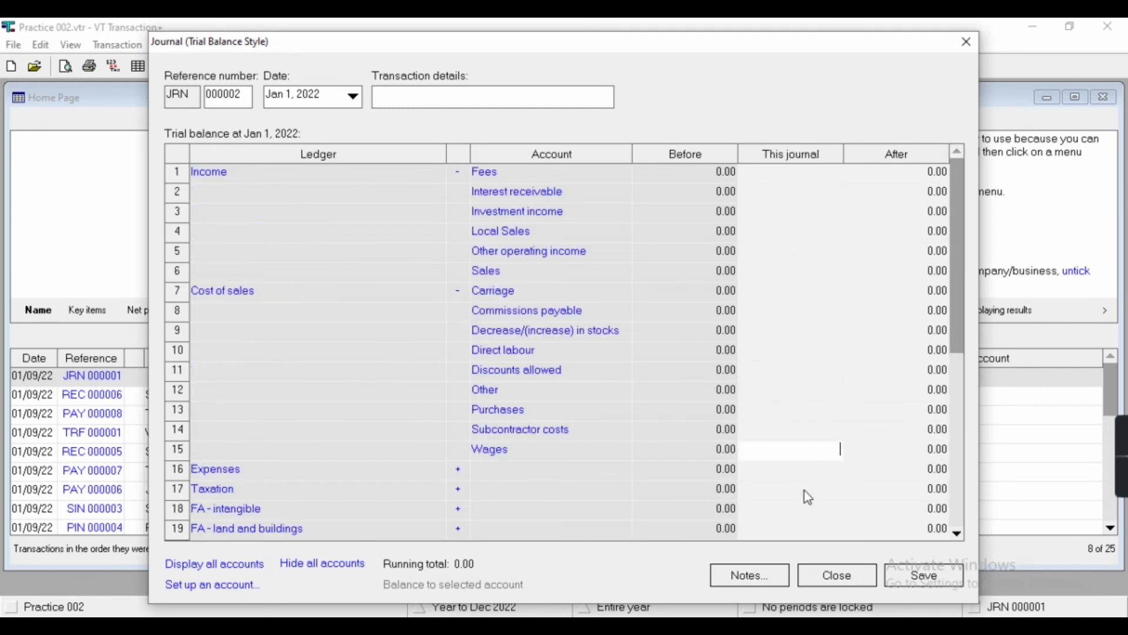
left_click(799, 472)
left_click(789, 431)
left_click(782, 355)
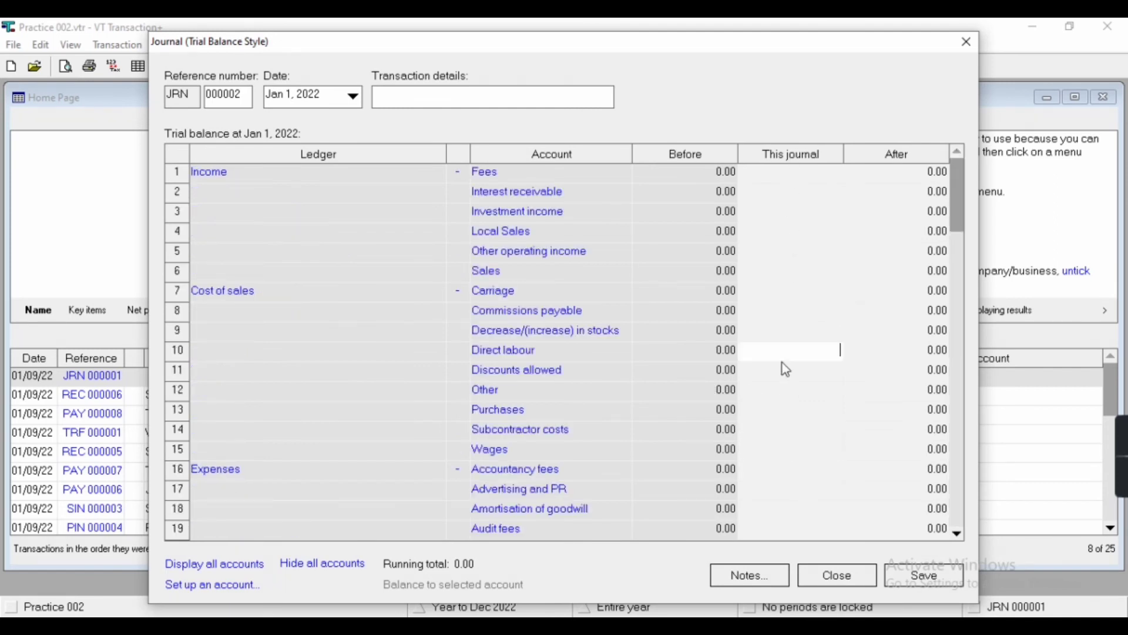
left_click(764, 231)
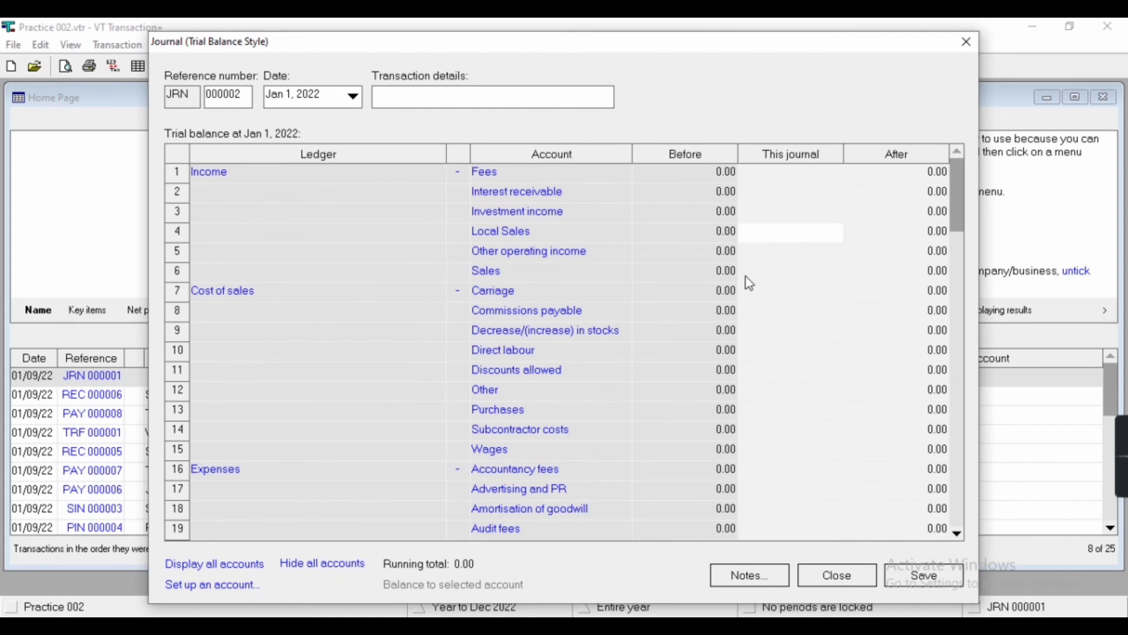
left_click(853, 582)
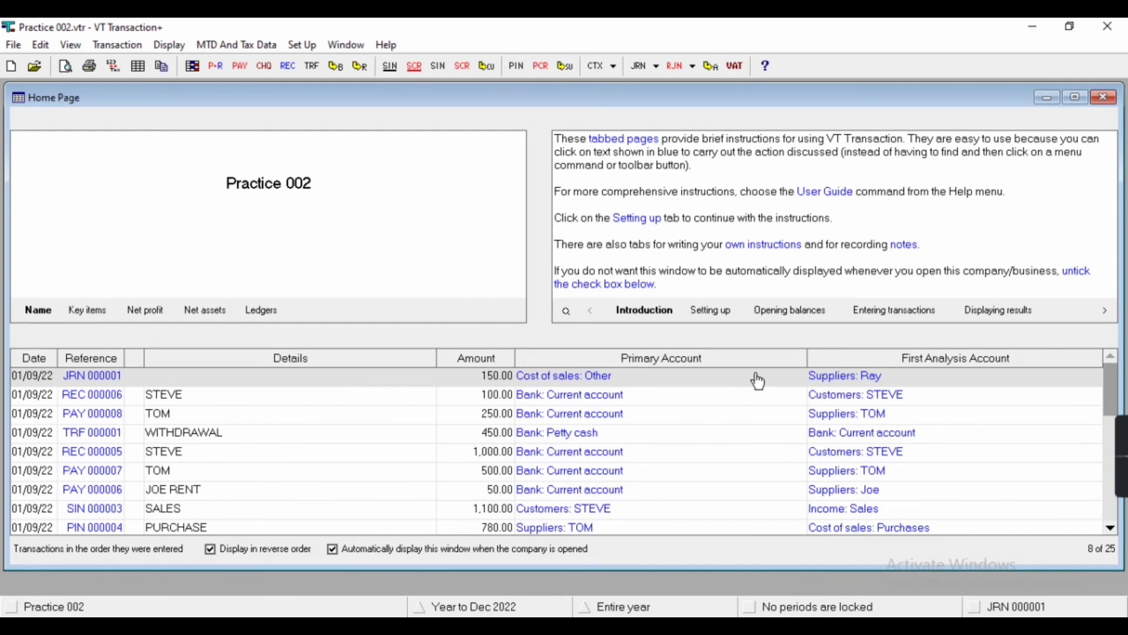
mouse_move(1119, 474)
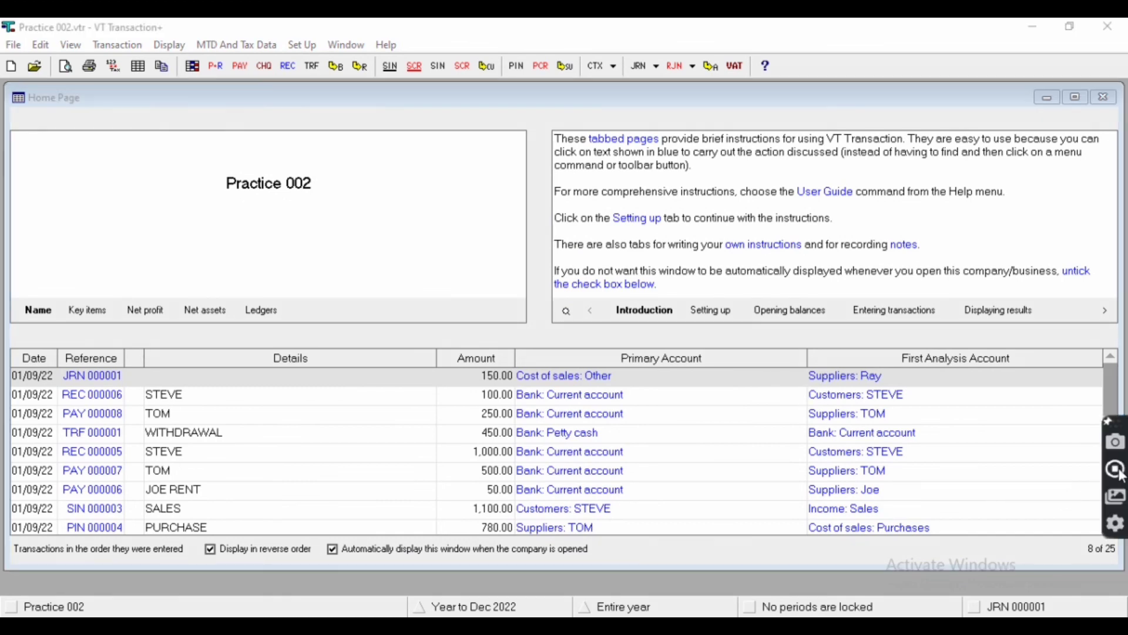